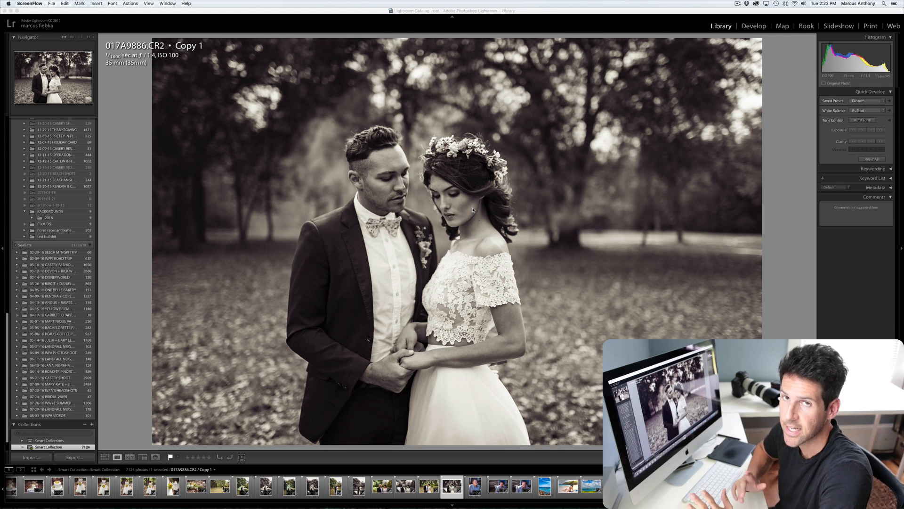
- Open the photo import for the EOS_DIGITAL card and browse to the SeaGate drive for the destination folder
key("super+shift+i")
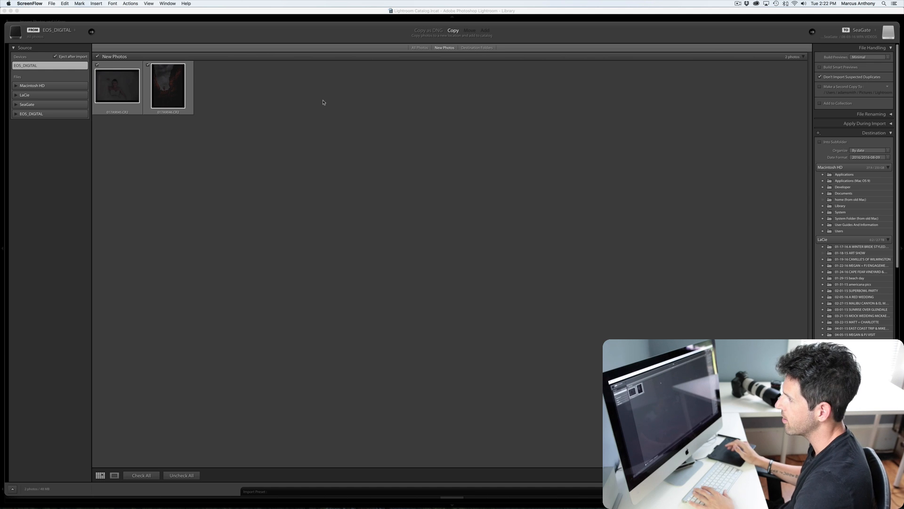
left_click(416, 95)
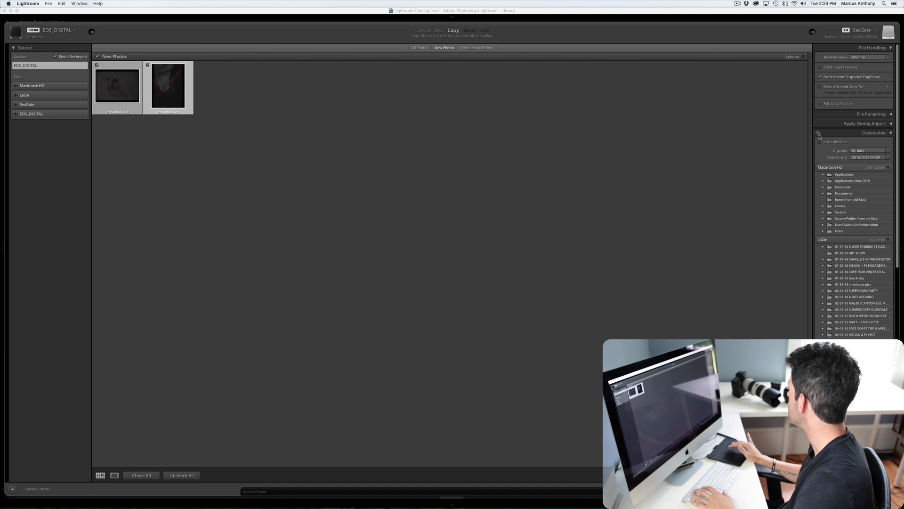
left_click(818, 133)
left_click(832, 140)
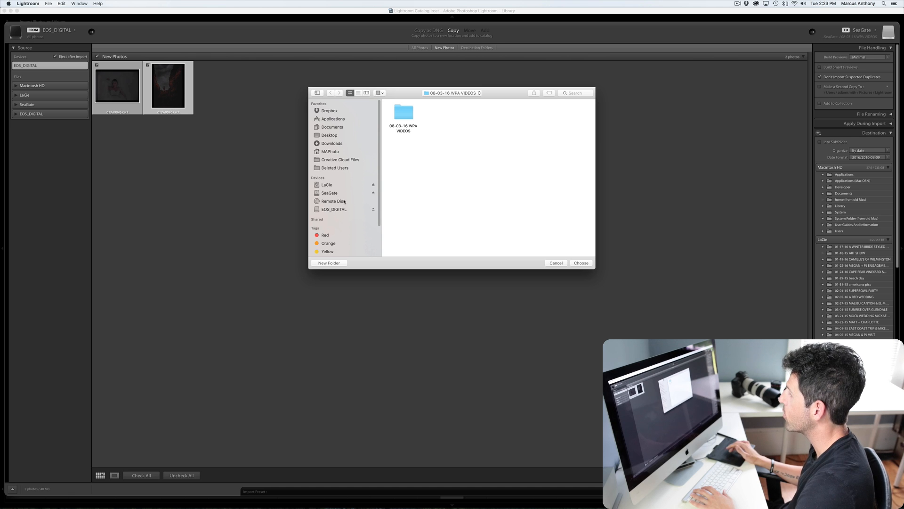
left_click(321, 193)
scroll(442, 193, "down", 3)
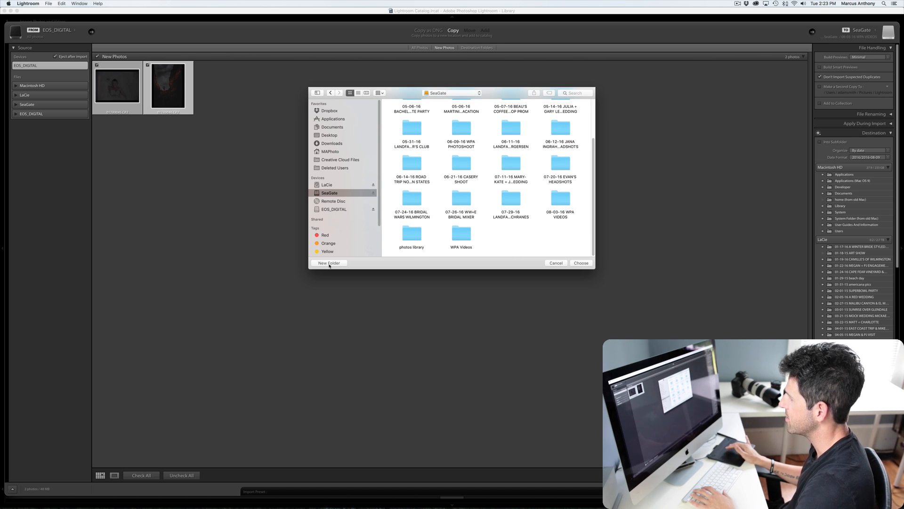
- Create a new folder named "08-08-16 lightroom test" on the SeaGate drive
left_click(328, 266)
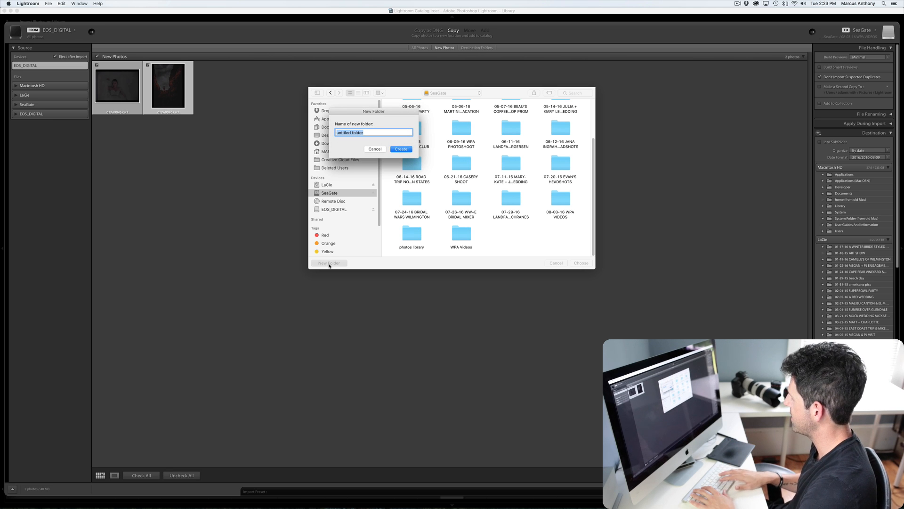
type("08")
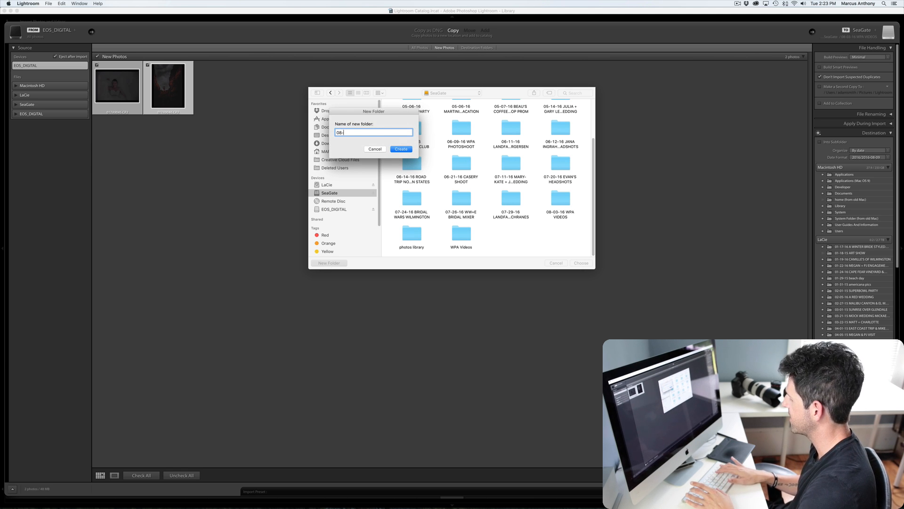
type("-08-16")
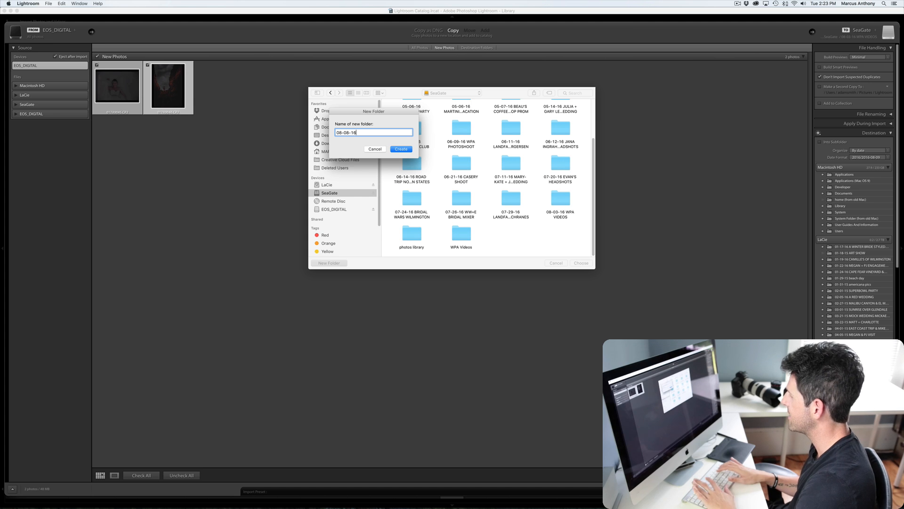
type(" tes")
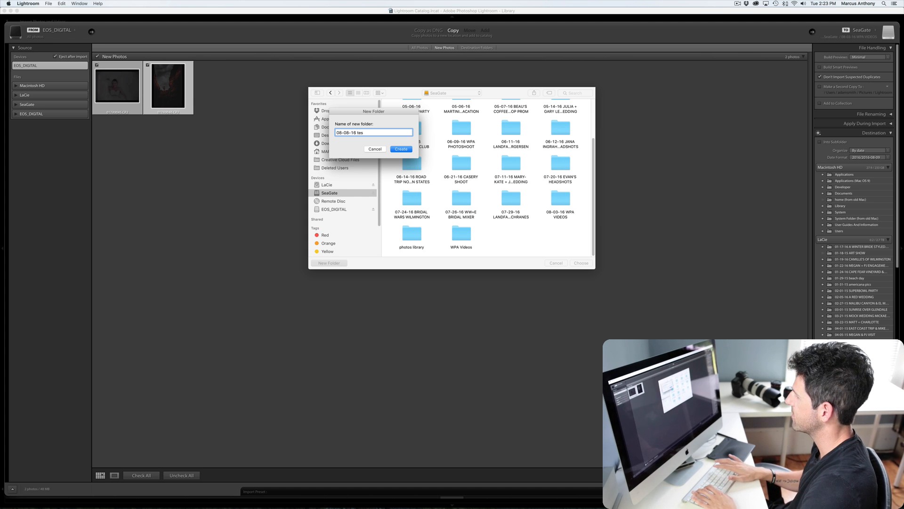
key("BackSpace")
key("BackSpace")
type("lightroom test")
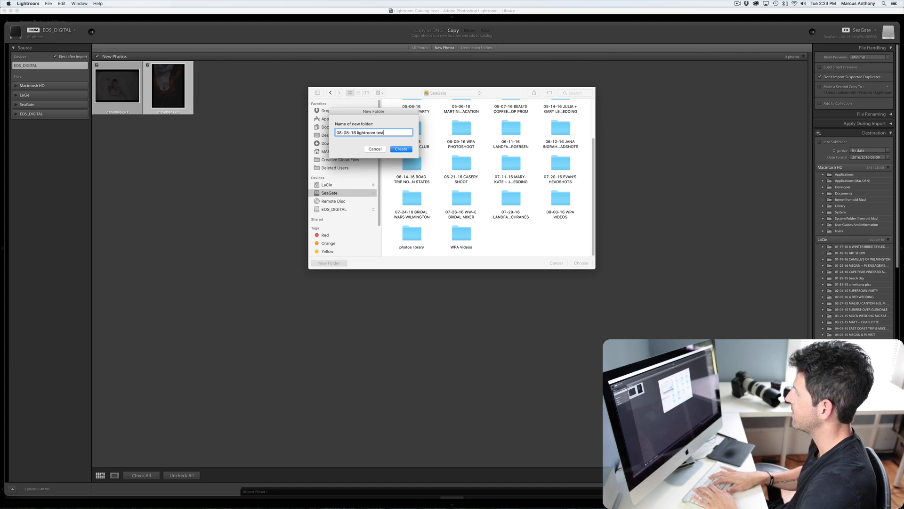
key("Return")
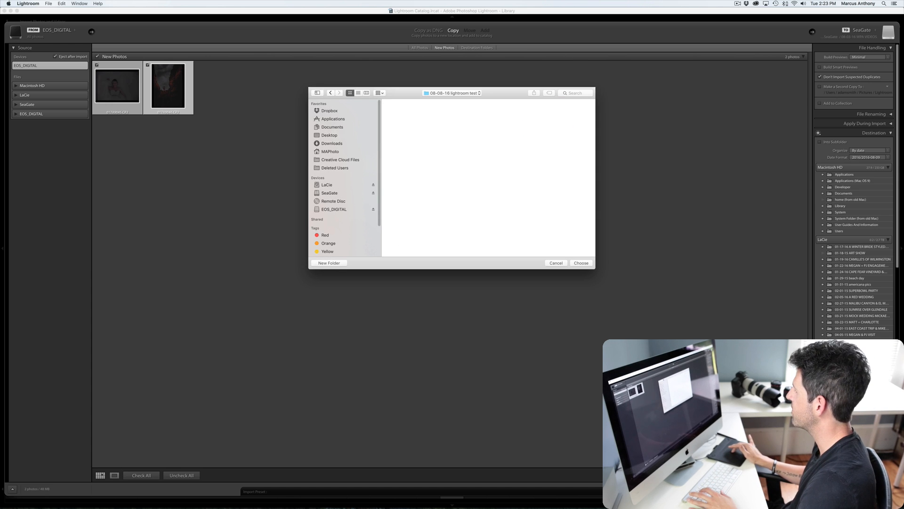
- Choose the new folder as the import destination and import the two checked photos
key("Return")
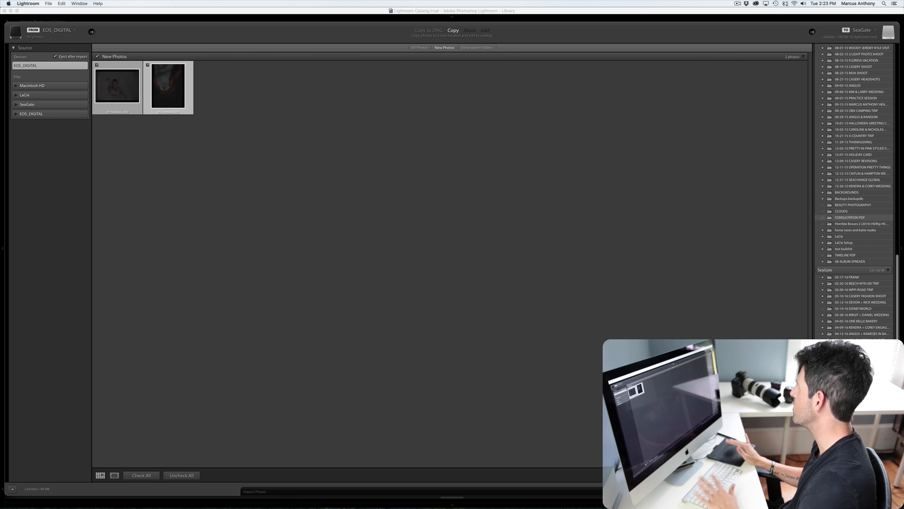
scroll(853, 217, "up", 10)
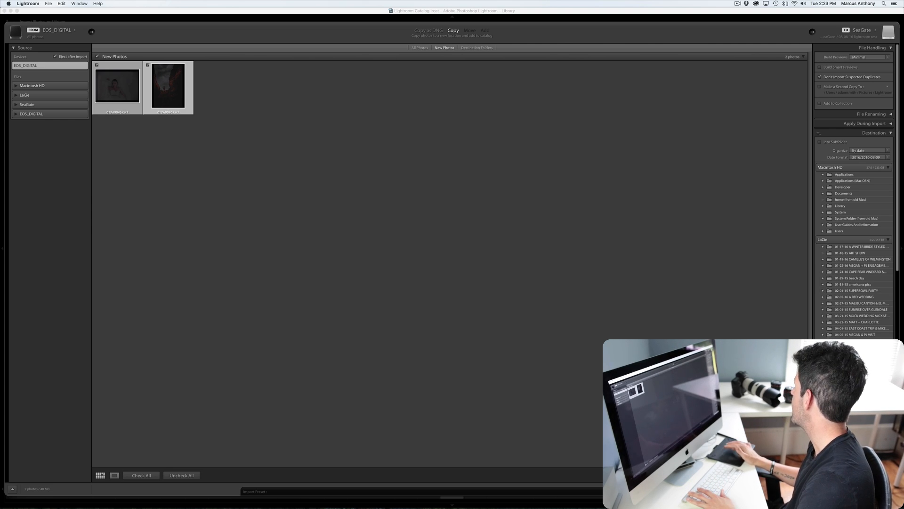
key("Return")
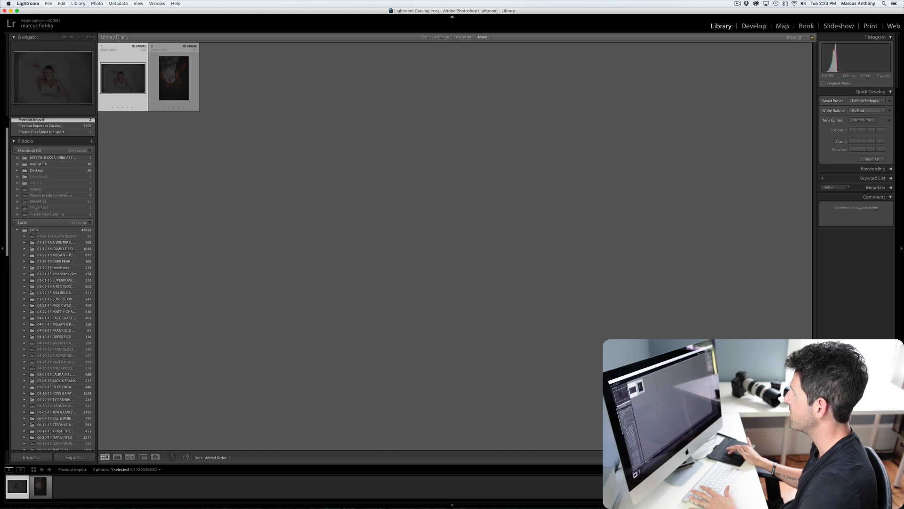
- Rename the imported 2016 folder on the SeaGate drive to "08-08-16 test folder"
scroll(53, 282, "down", 20)
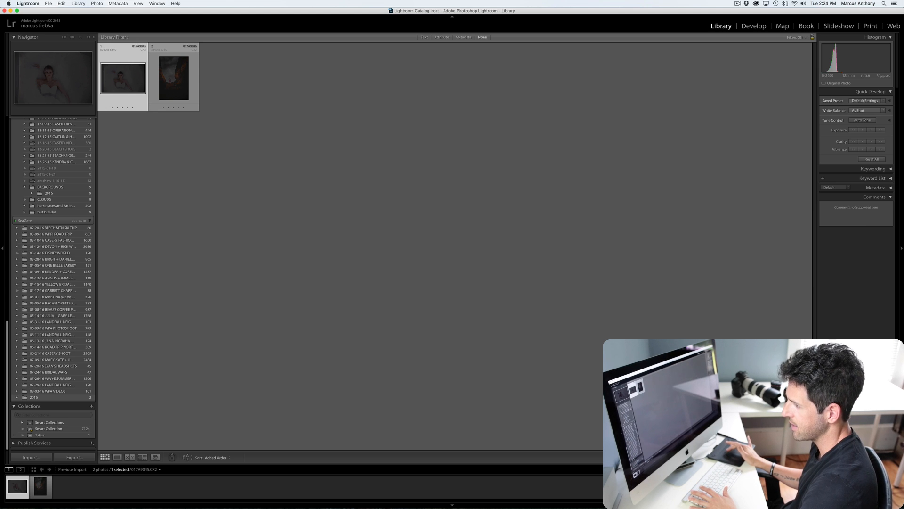
left_click(34, 397)
right_click(34, 397)
left_click(43, 408)
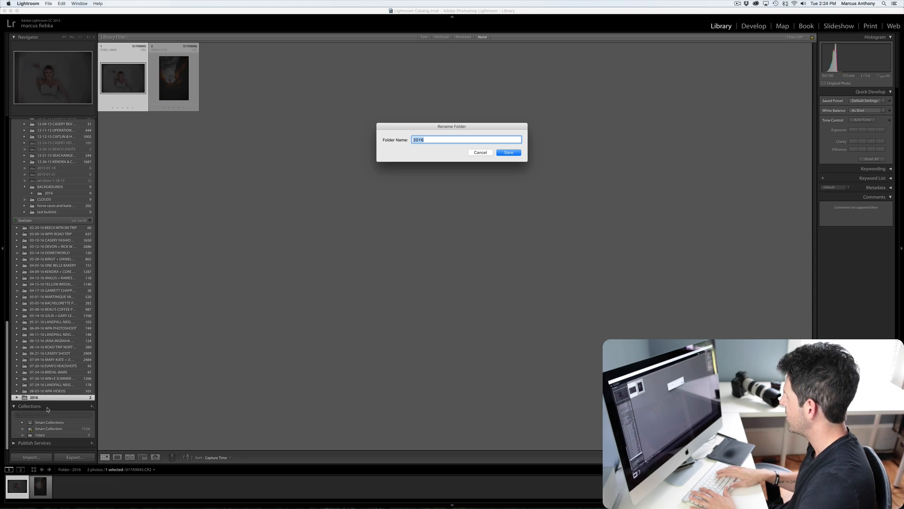
type("08-06")
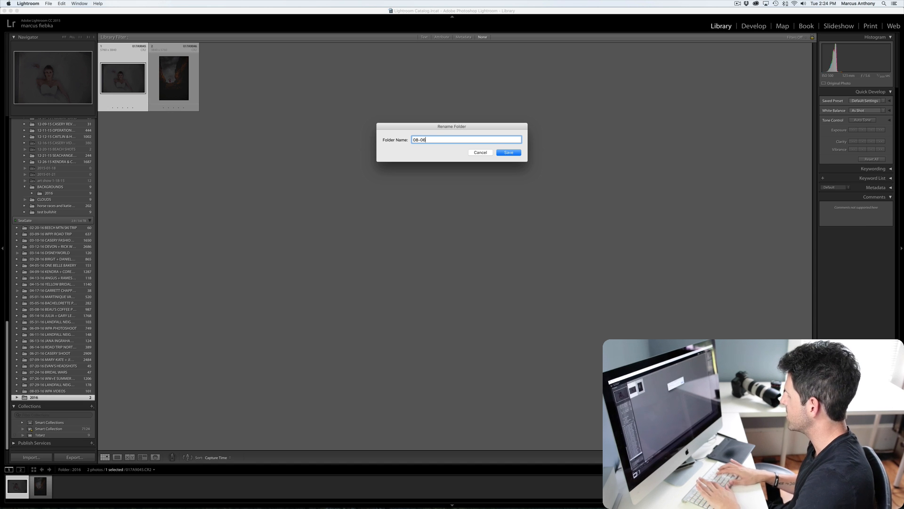
type("-1")
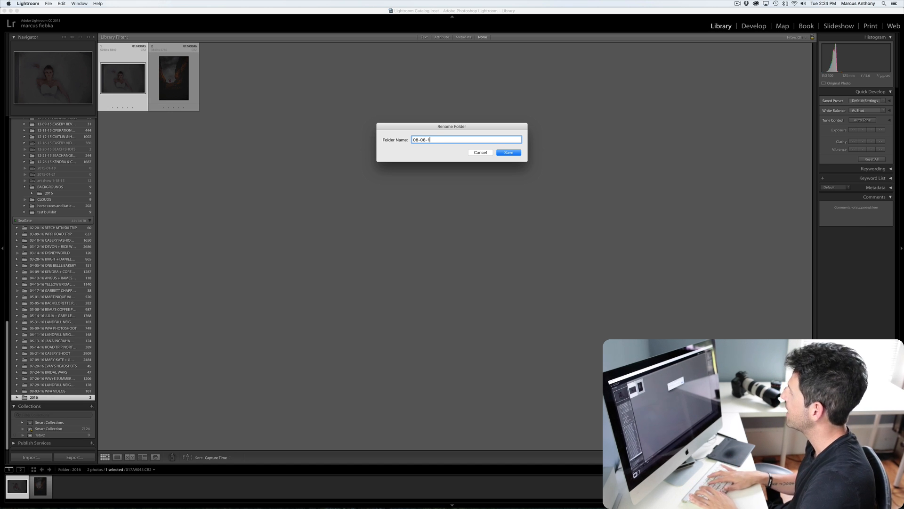
key("BackSpace")
key("BackSpace")
key("BackSpace")
type("8")
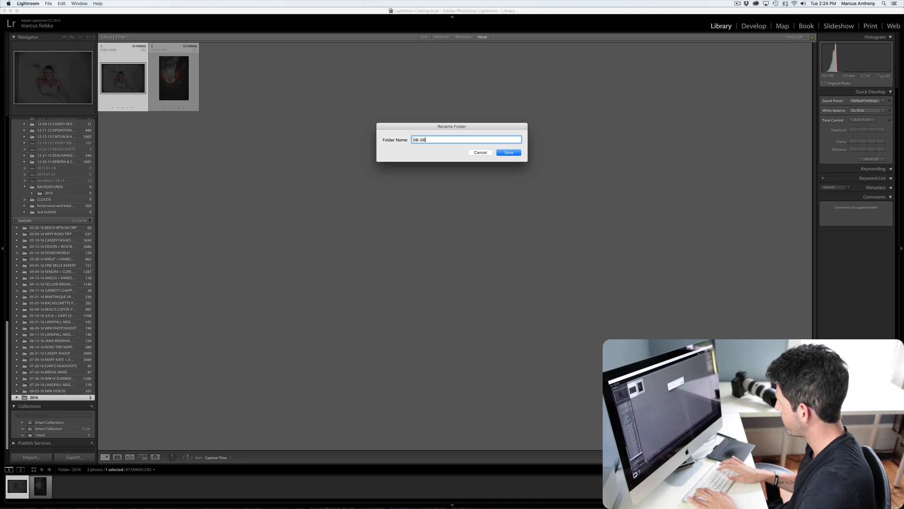
type("-16 test folder")
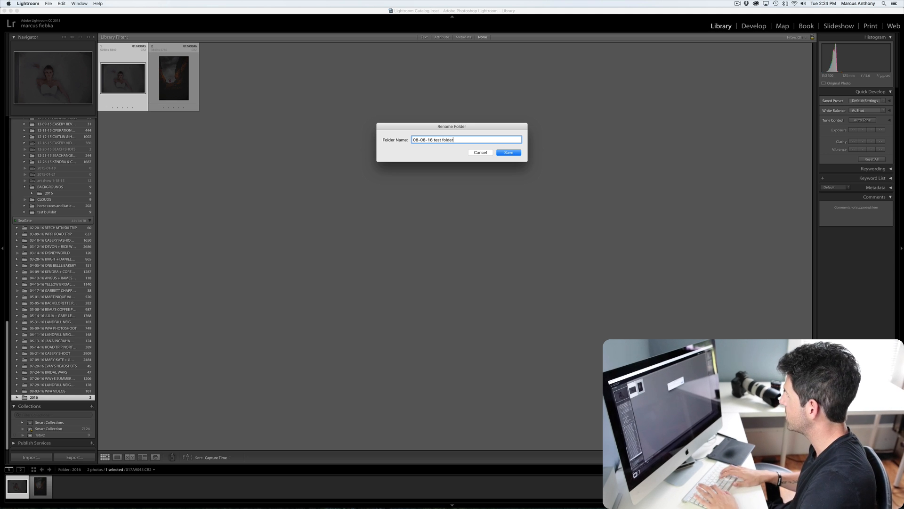
key("Return")
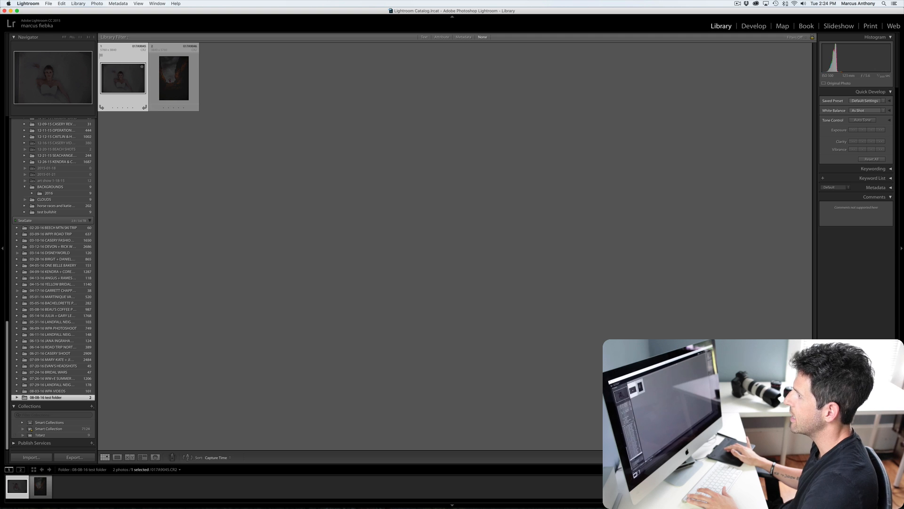
- View the two imported photos one after the other in Loupe view, ending on the first one
key("e")
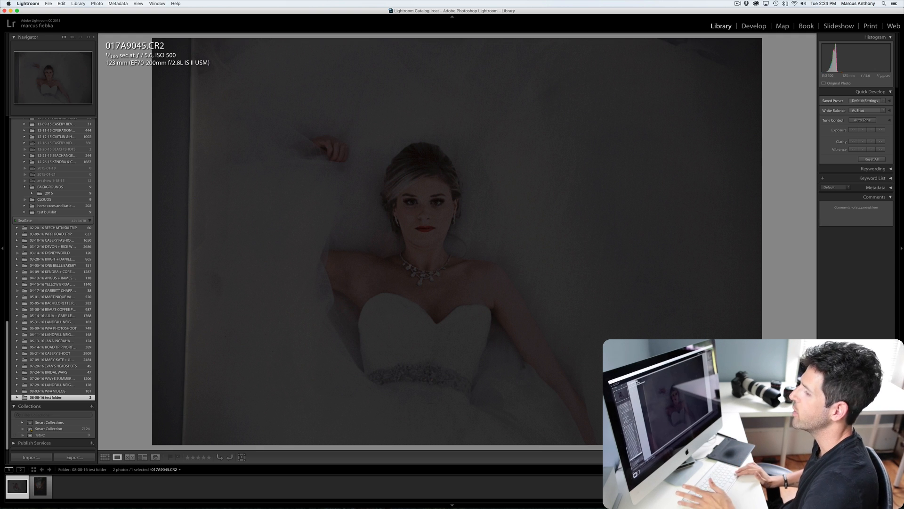
key("Right")
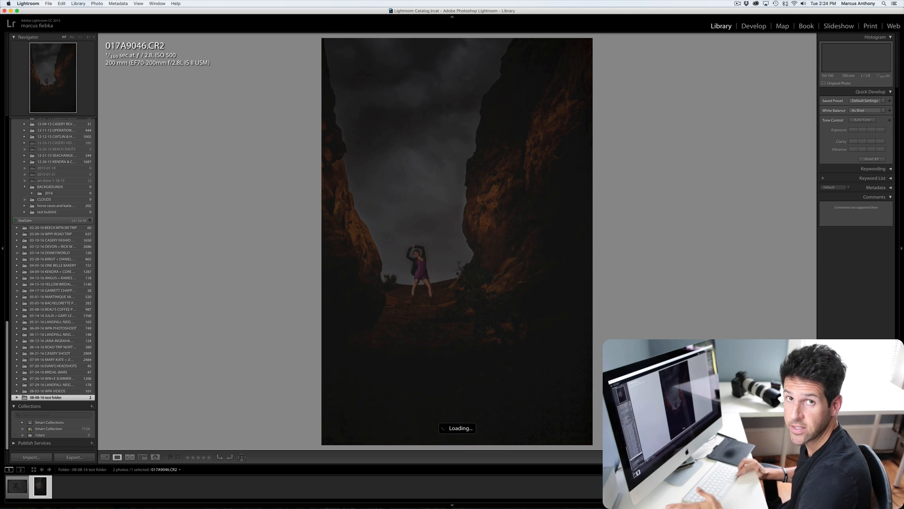
key("Left")
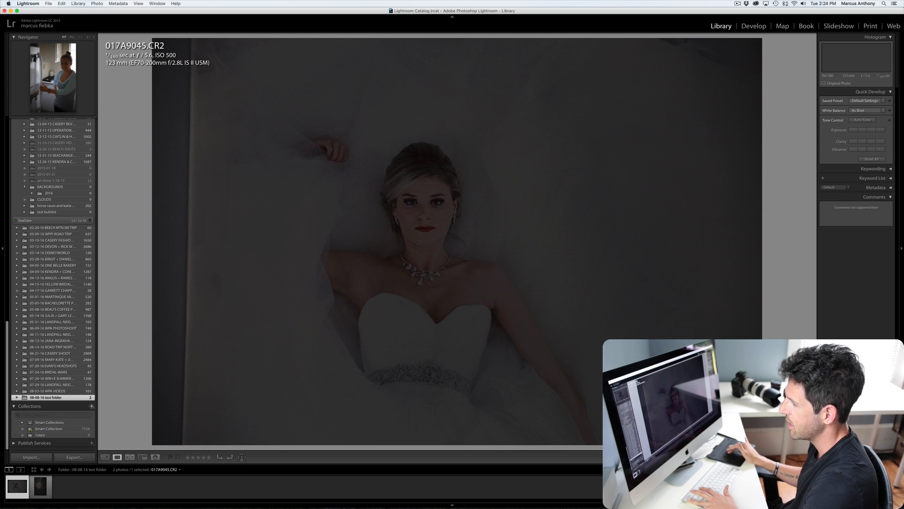
left_click(92, 406)
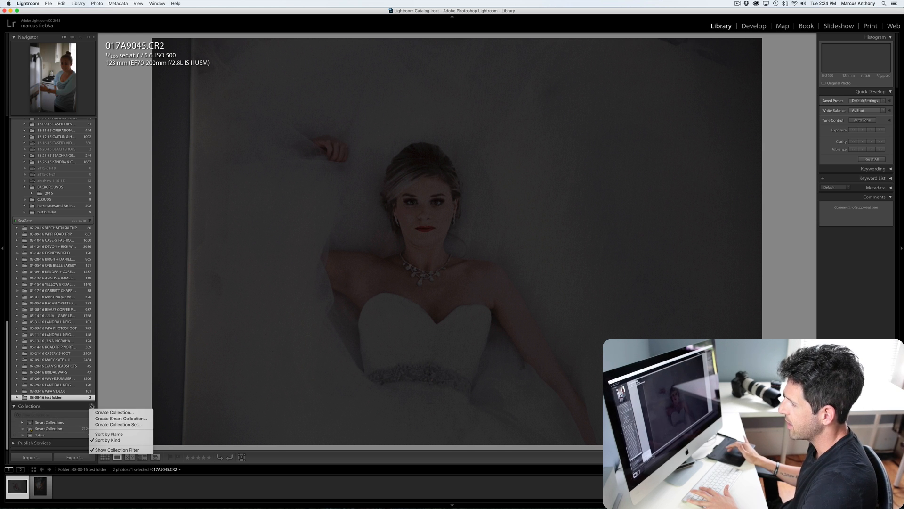
left_click(125, 419)
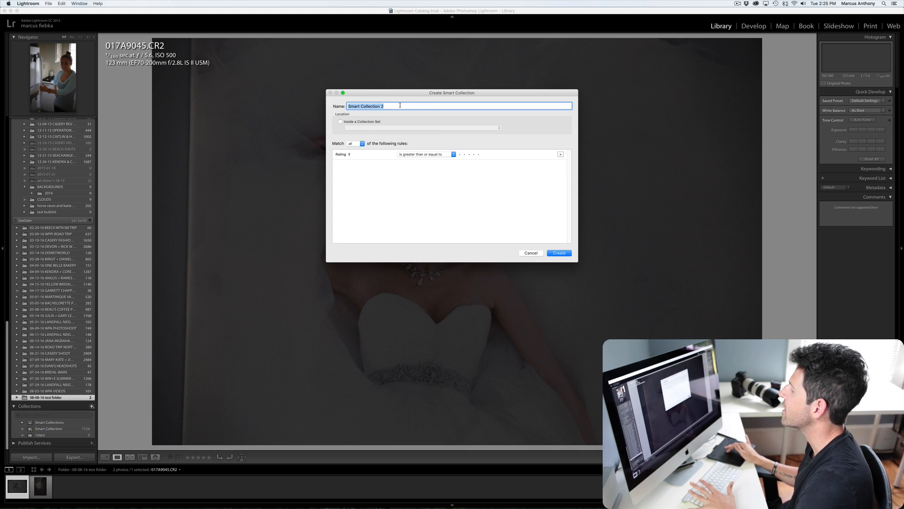
type("flag")
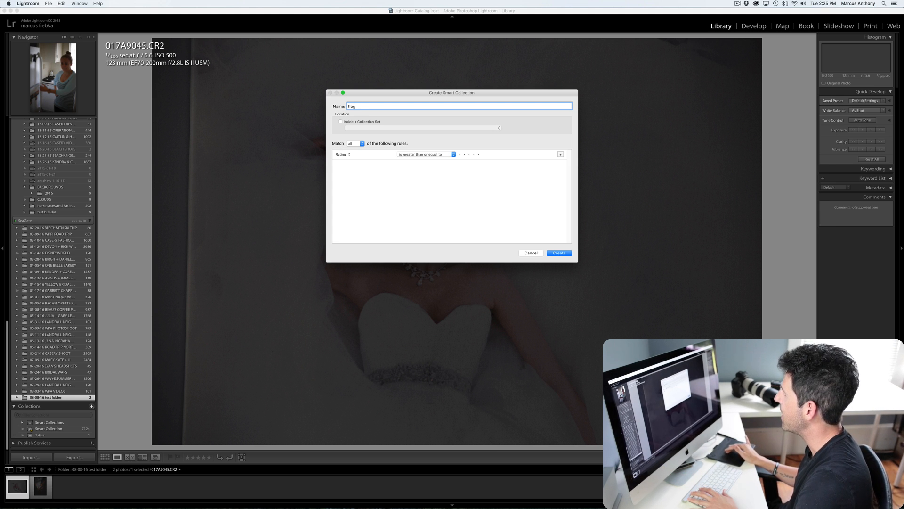
left_click(343, 154)
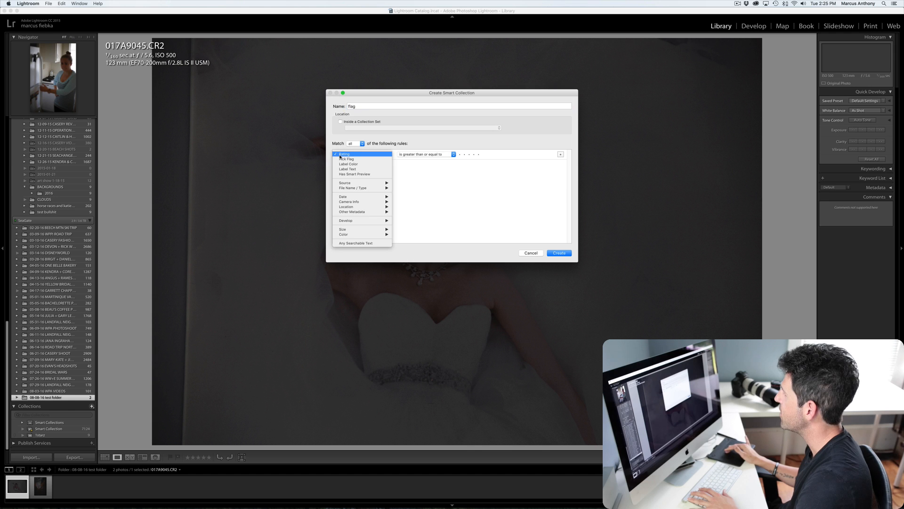
left_click(372, 161)
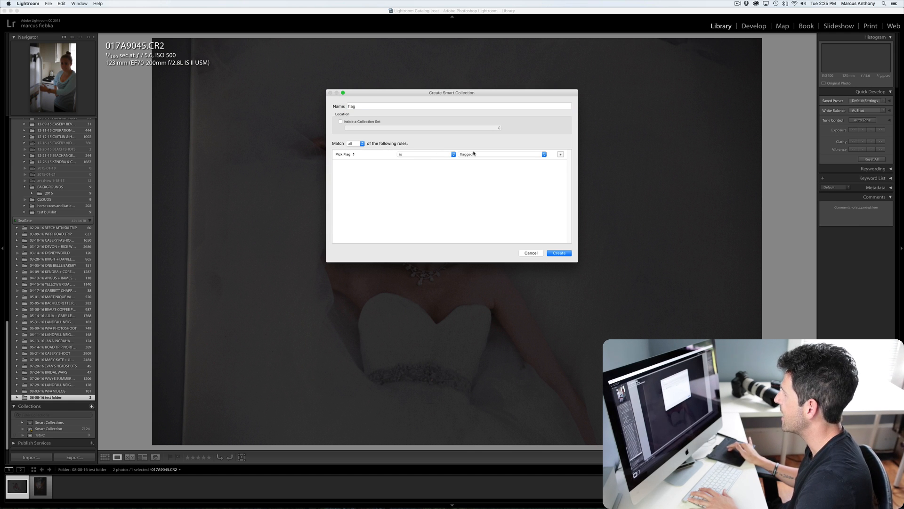
left_click(531, 253)
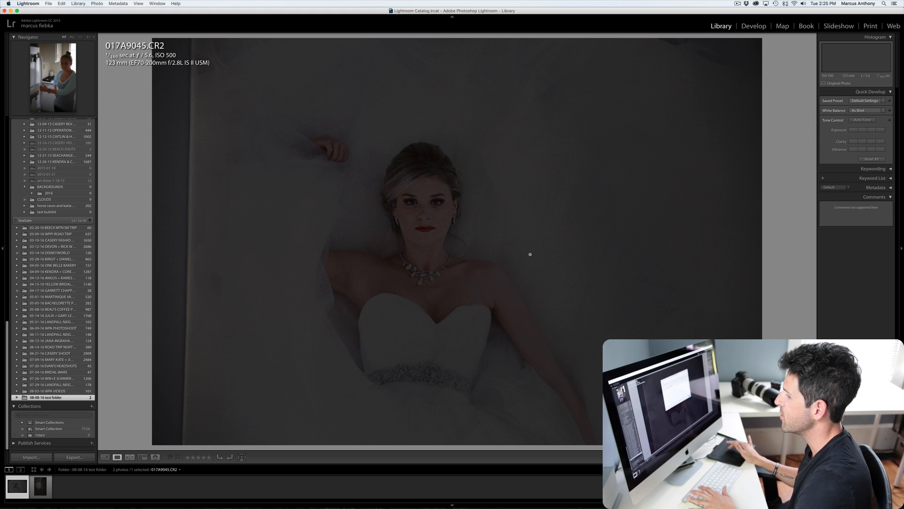
- Look at the existing Smart Collection's photos in Grid view and return to the 08-08-16 test folder
left_click(59, 429)
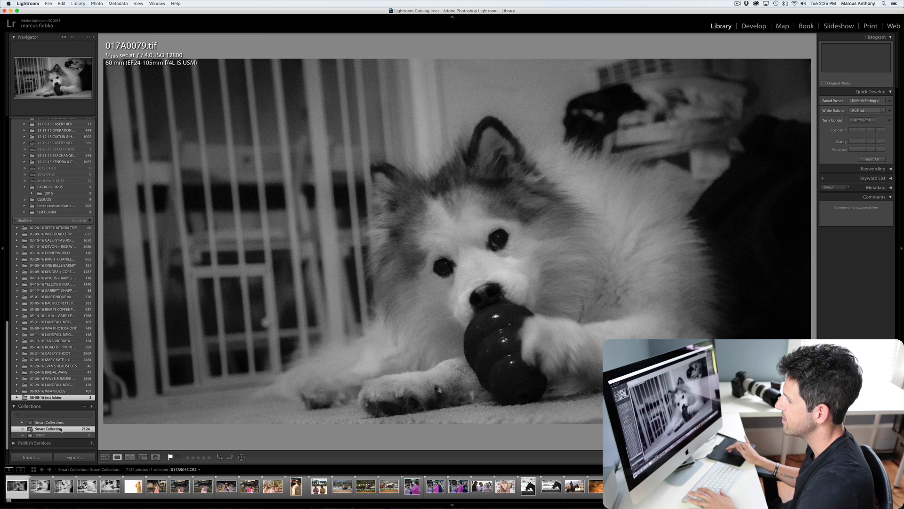
key("g")
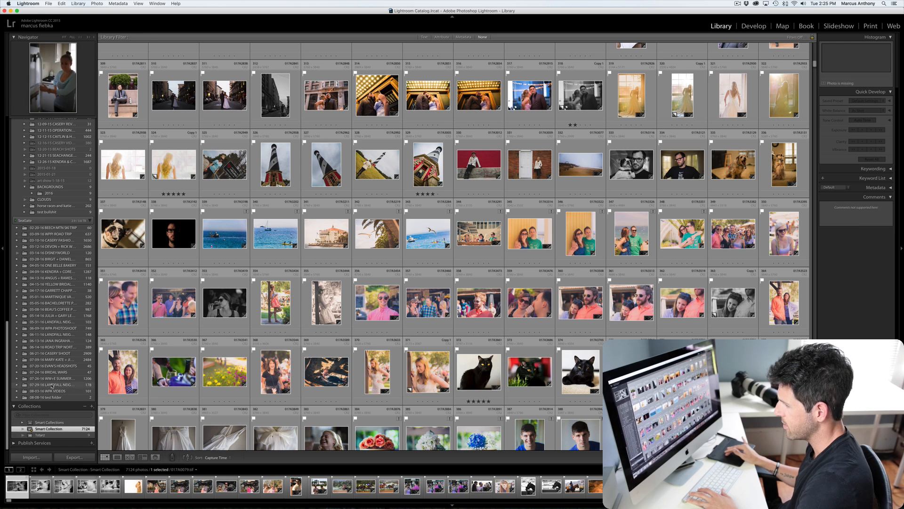
left_click(47, 397)
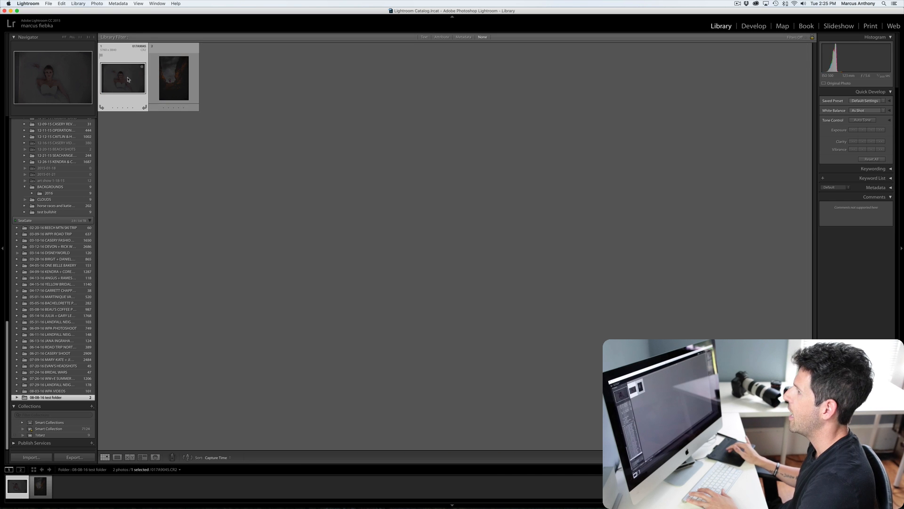
- Open 017A9045.CR2 in Loupe view, flag it as a pick and remove the flag again
double_click(118, 84)
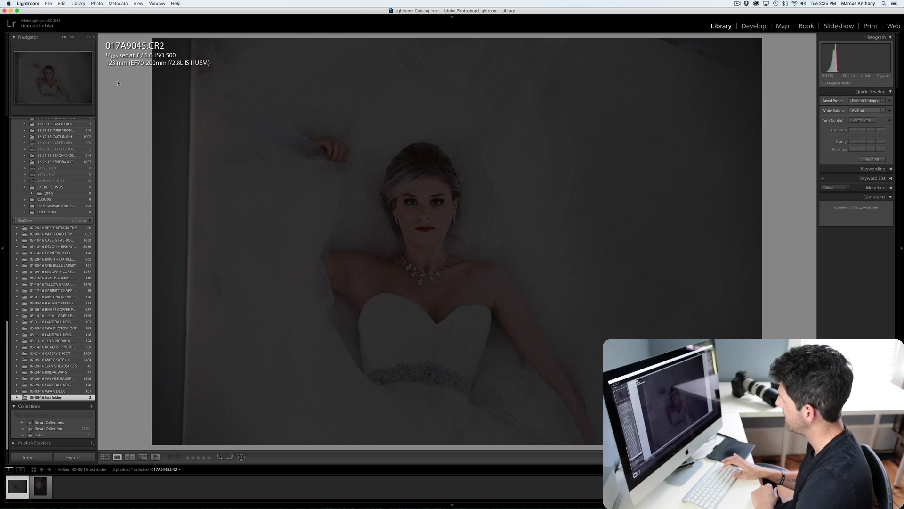
key("p")
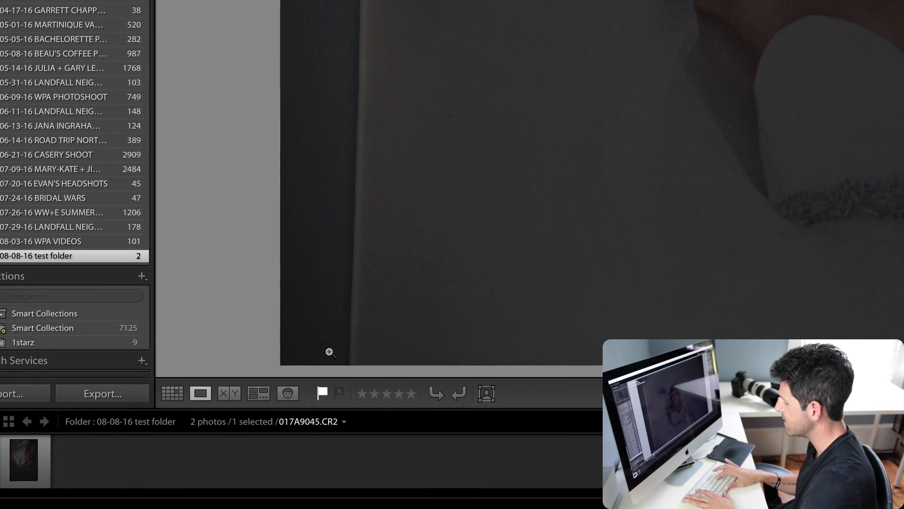
key("u")
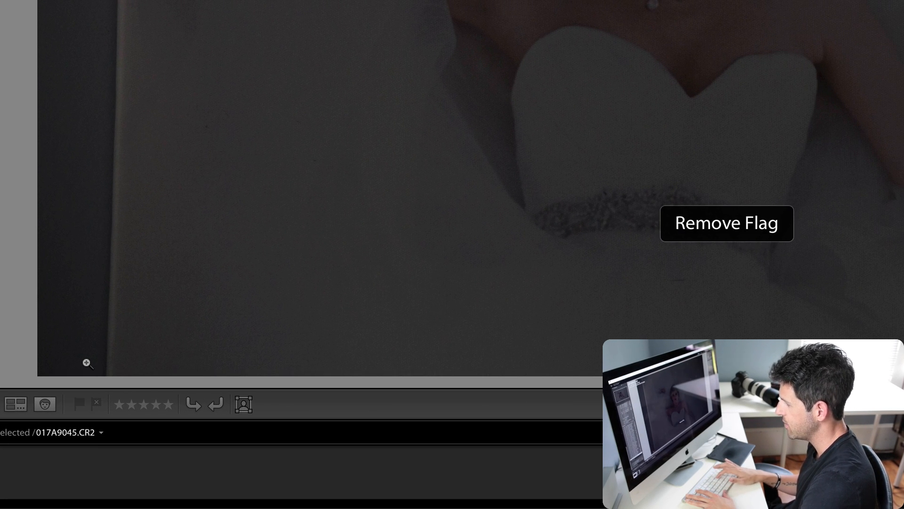
- Toggle the pick flag on 017A9045.CR2 on and off, leaving the photo flagged as a pick
key("p")
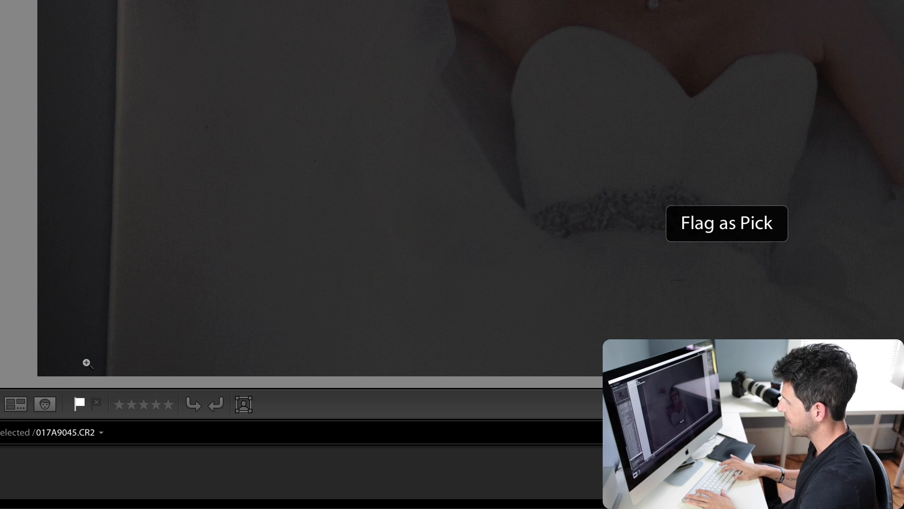
key("u")
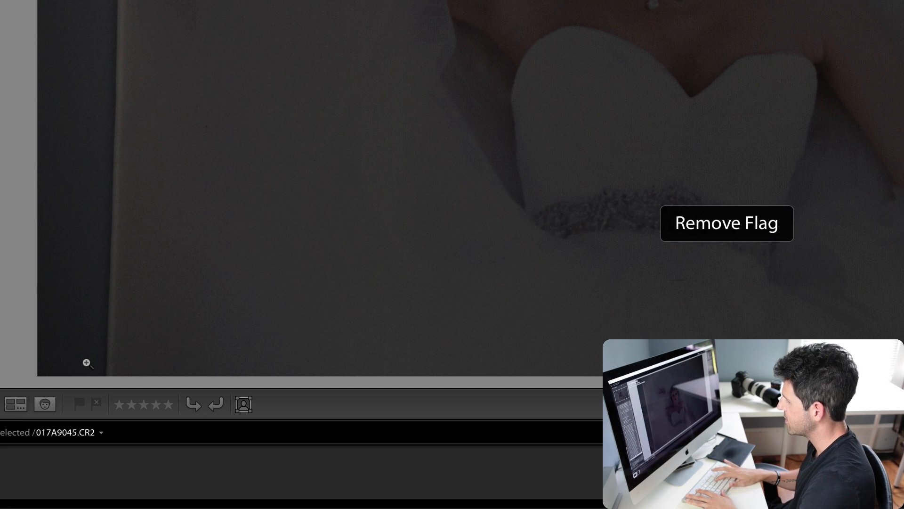
key("p")
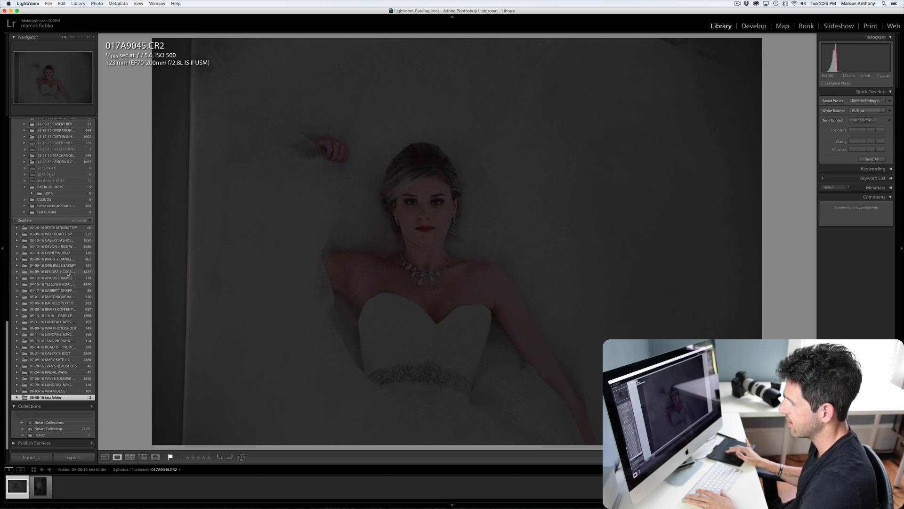
- Browse the 04-09-16 engagement party folder in Grid view and open the group photo 017A8297.CR2 in Loupe view
left_click(69, 272)
key("g")
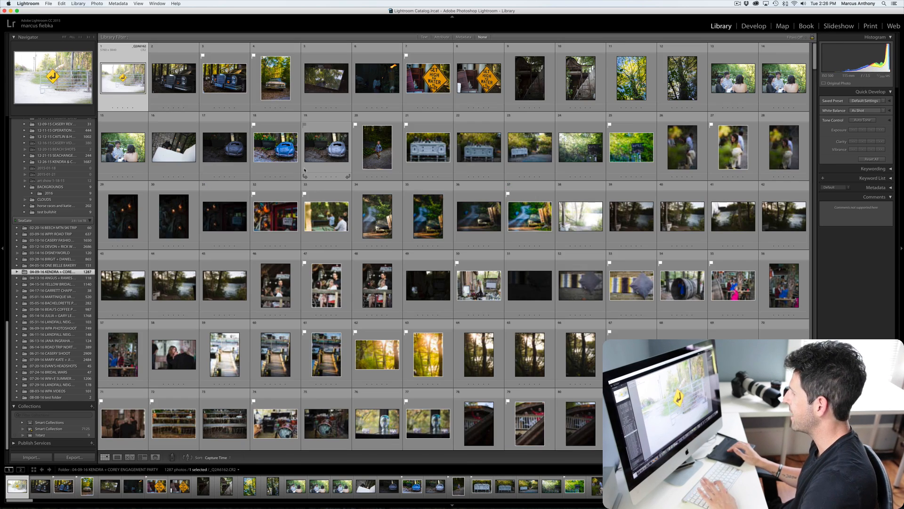
scroll(358, 177, "down", 5)
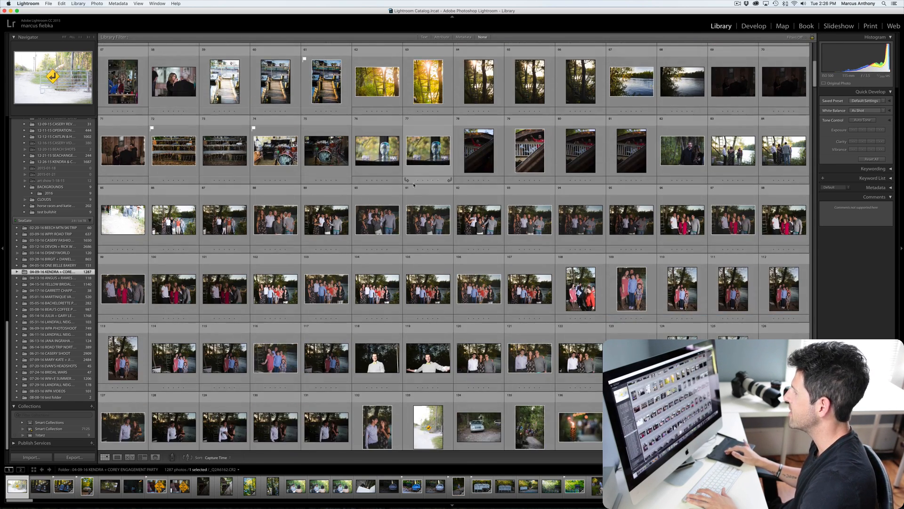
double_click(382, 227)
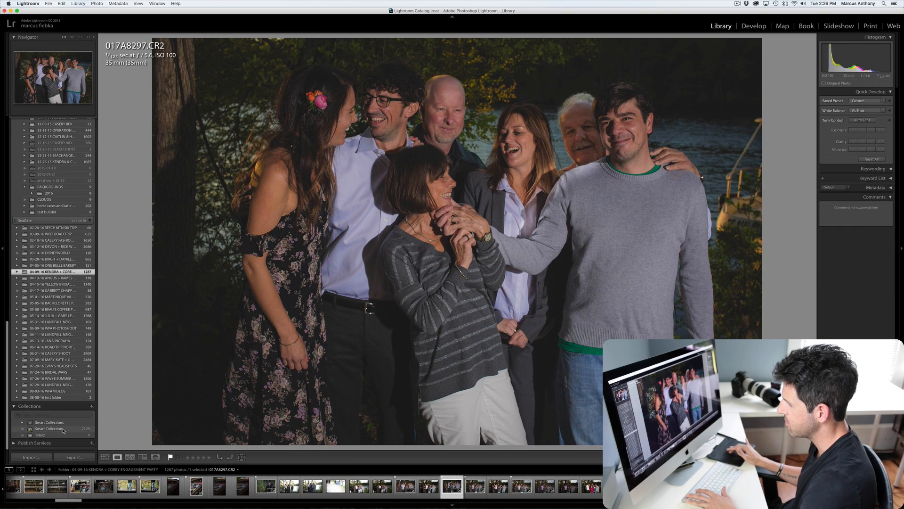
- Show the Smart Collection in Grid view and look through its flagged photos
left_click(50, 429)
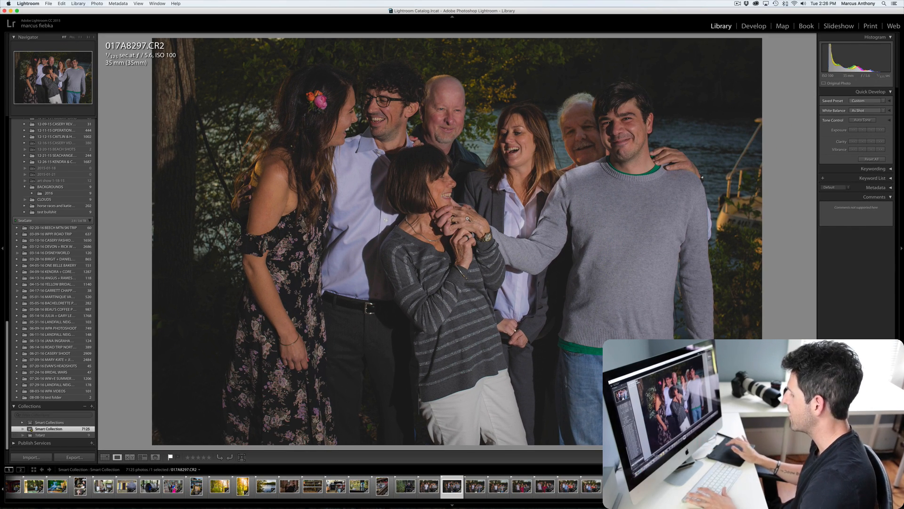
key("g")
scroll(467, 220, "up", 5)
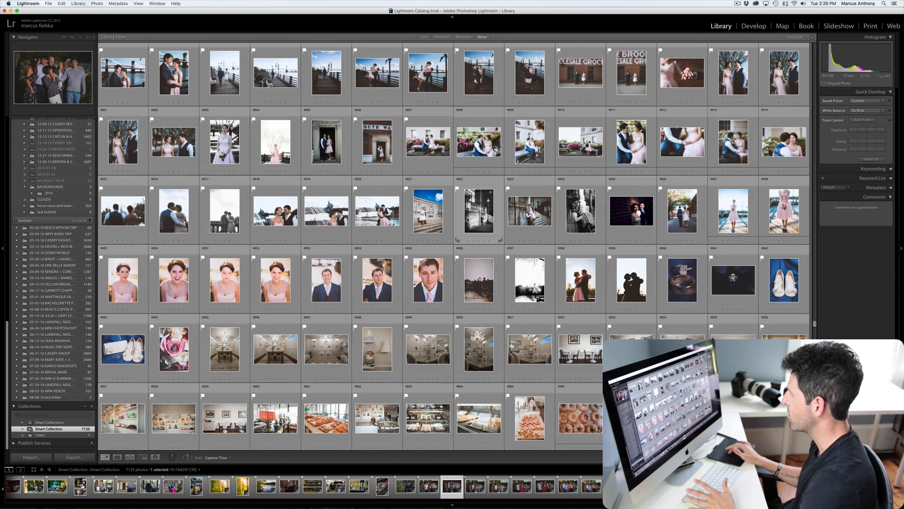
scroll(467, 220, "down", 3)
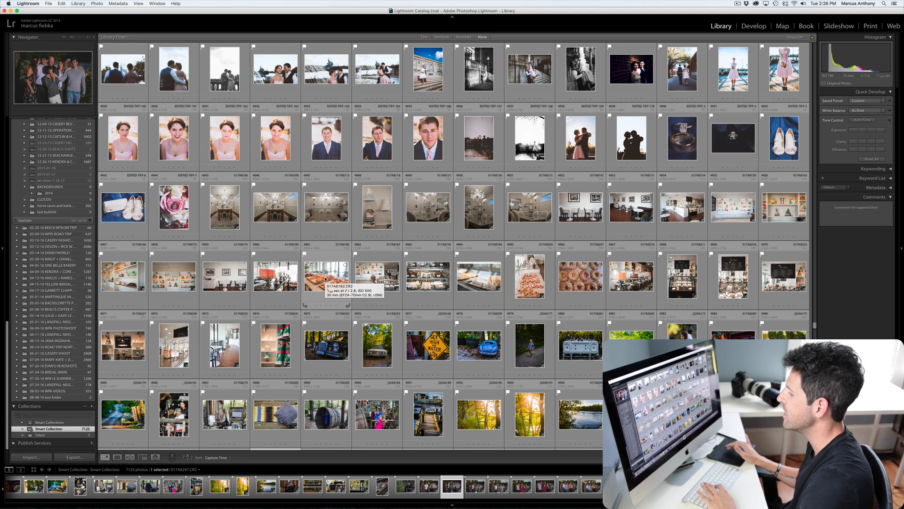
- Check the 08-08-16 test folder, then view 017A9045.CR2 within the Smart Collection in Loupe view and return to Grid view
left_click(64, 398)
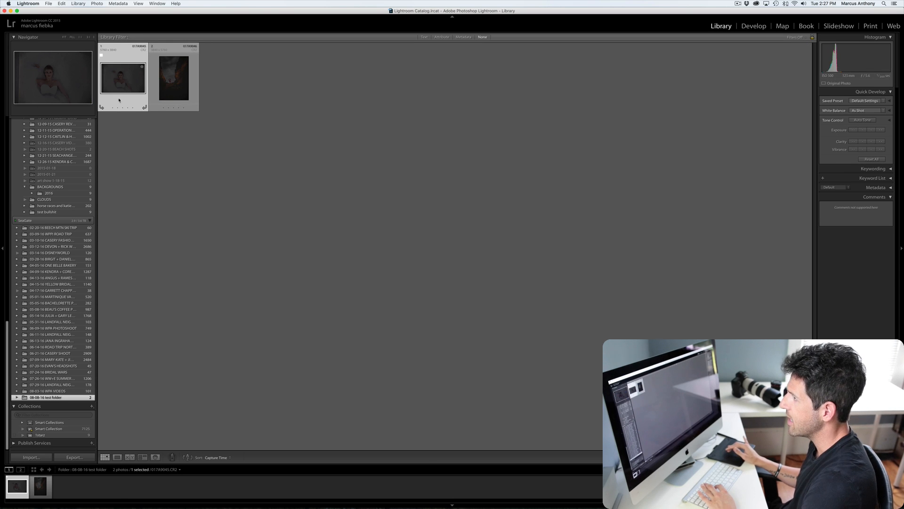
left_click(56, 429)
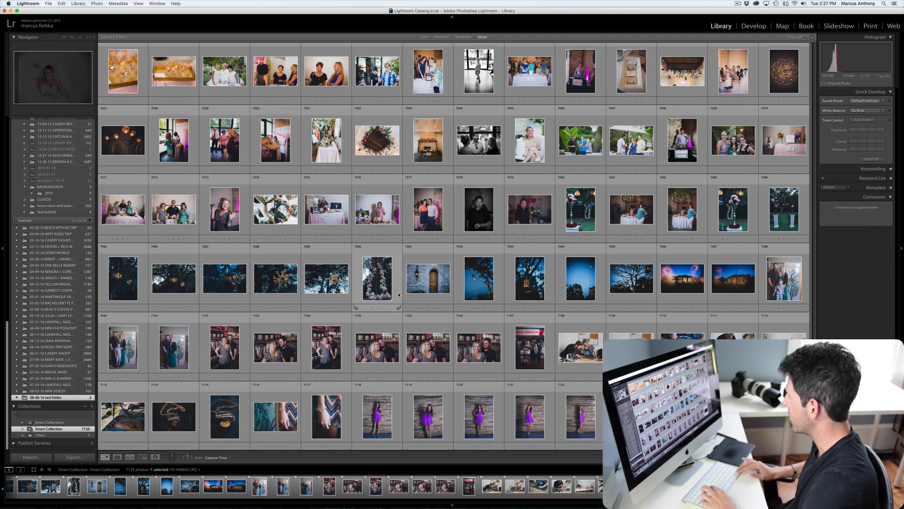
key("e")
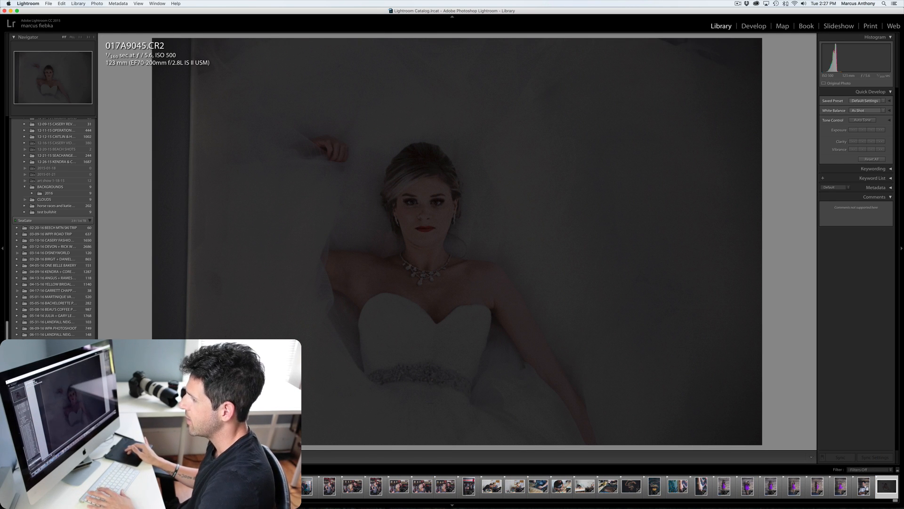
key("g")
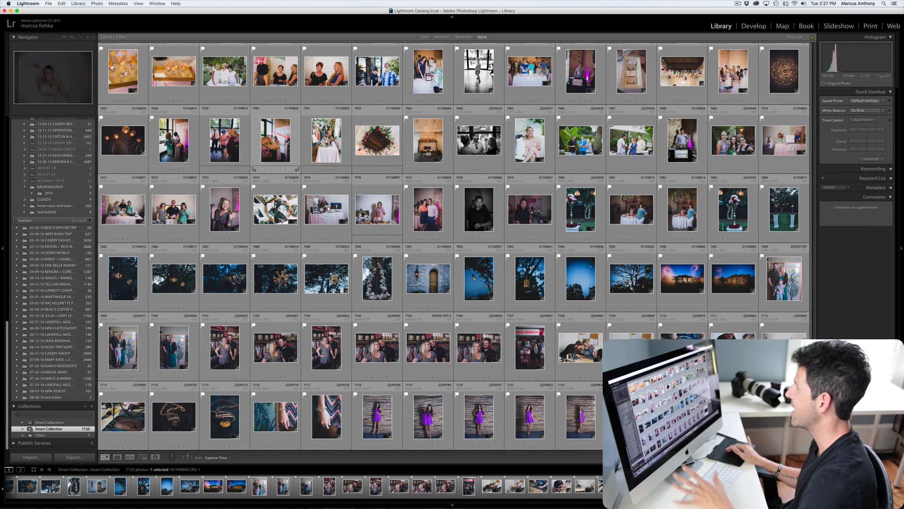